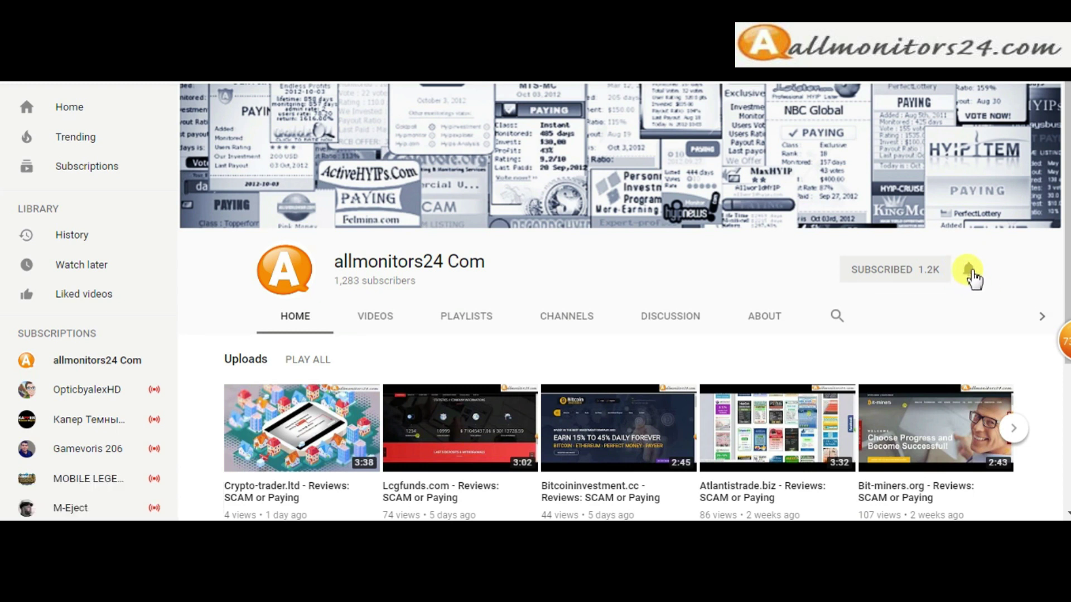
- Set the allmonitors24 Com YouTube subscription bell to all notifications
click(970, 274)
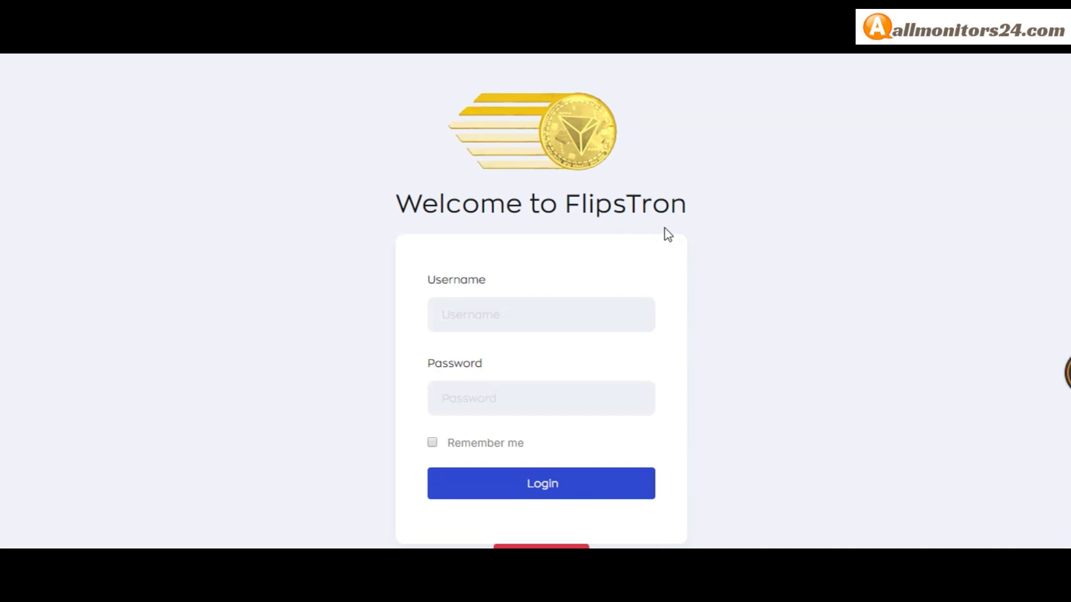
scroll(666, 251, down, 1)
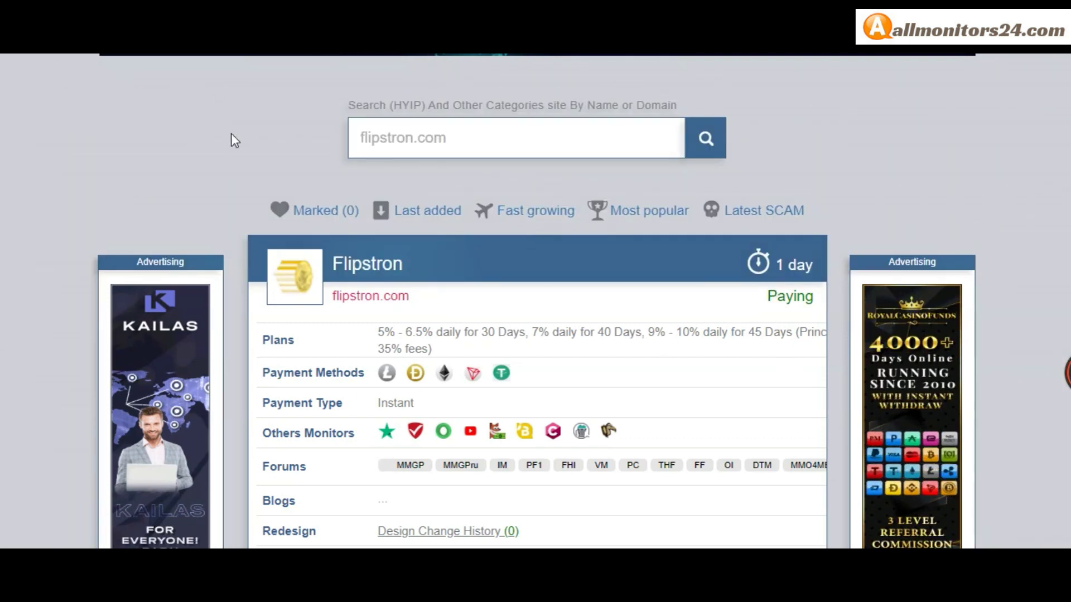
scroll(233, 141, down, 2)
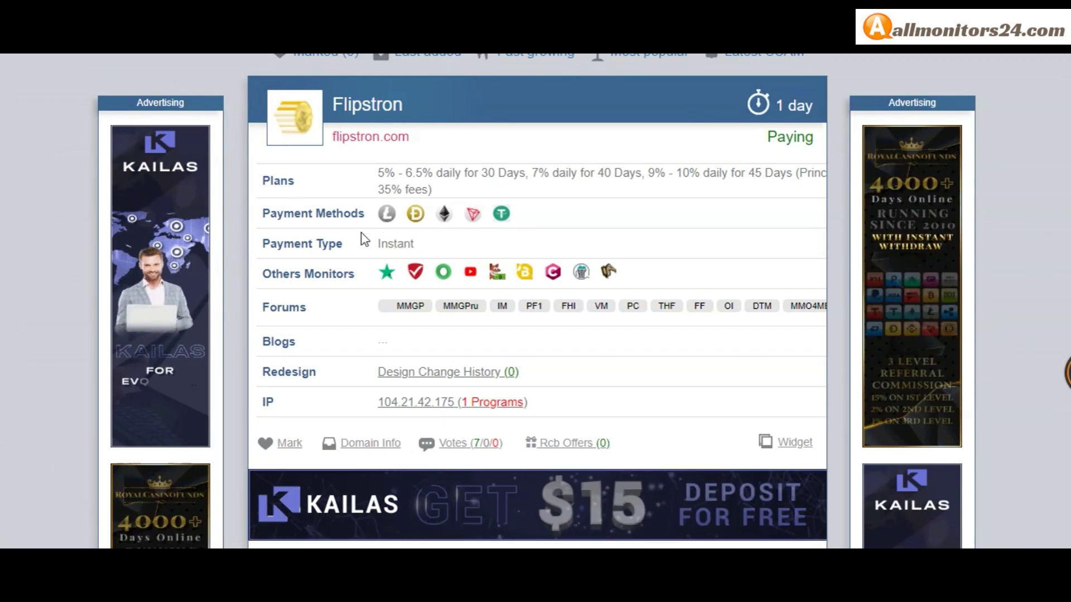
scroll(377, 247, down, 2)
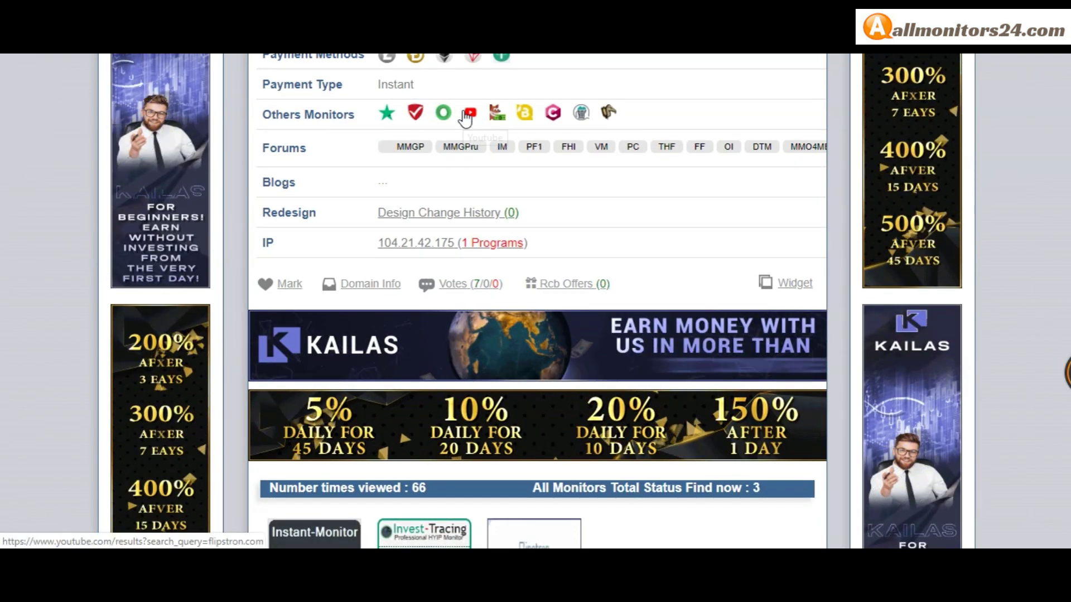
scroll(633, 196, up, 1)
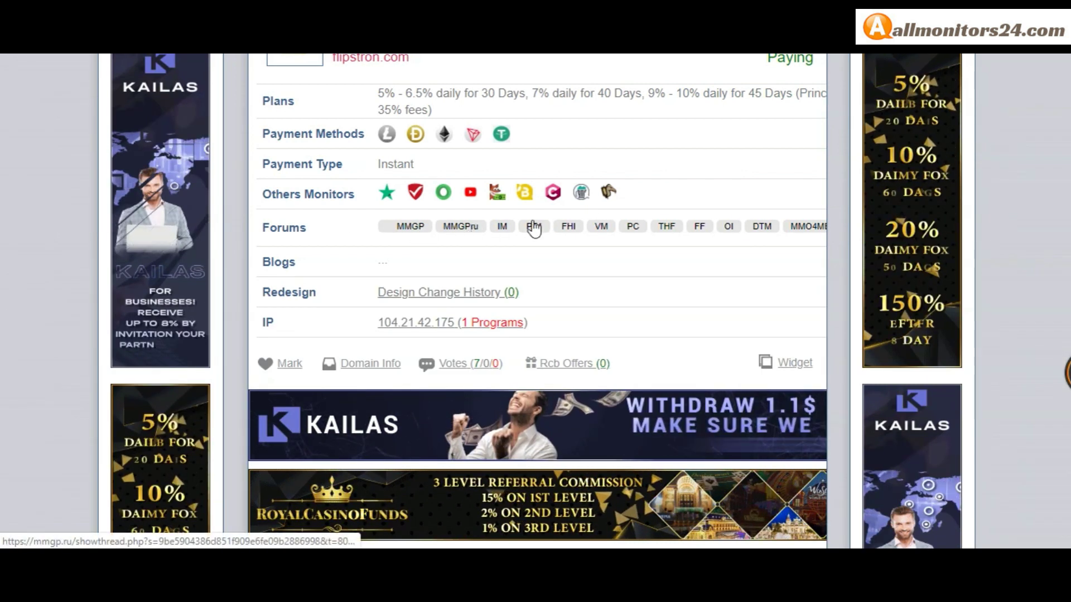
scroll(585, 234, down, 2)
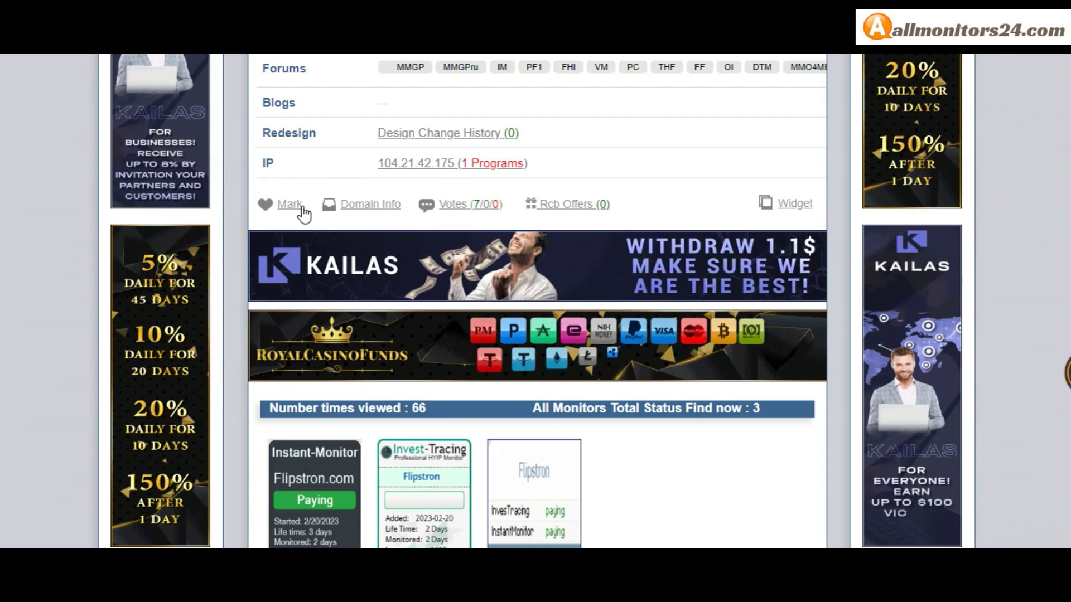
scroll(302, 215, up, 5)
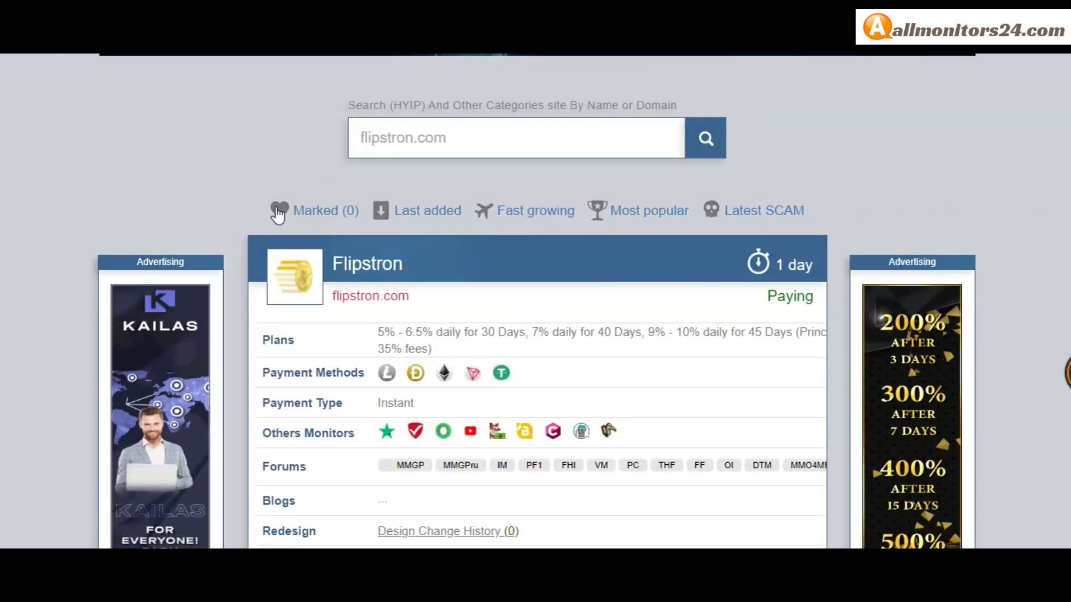
scroll(556, 222, down, 5)
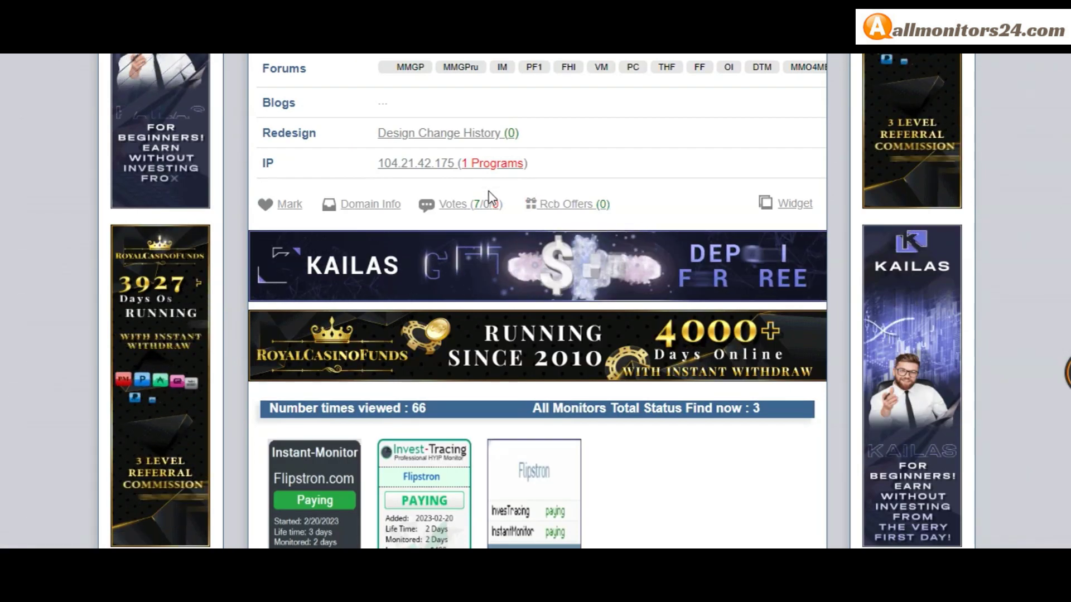
click(466, 209)
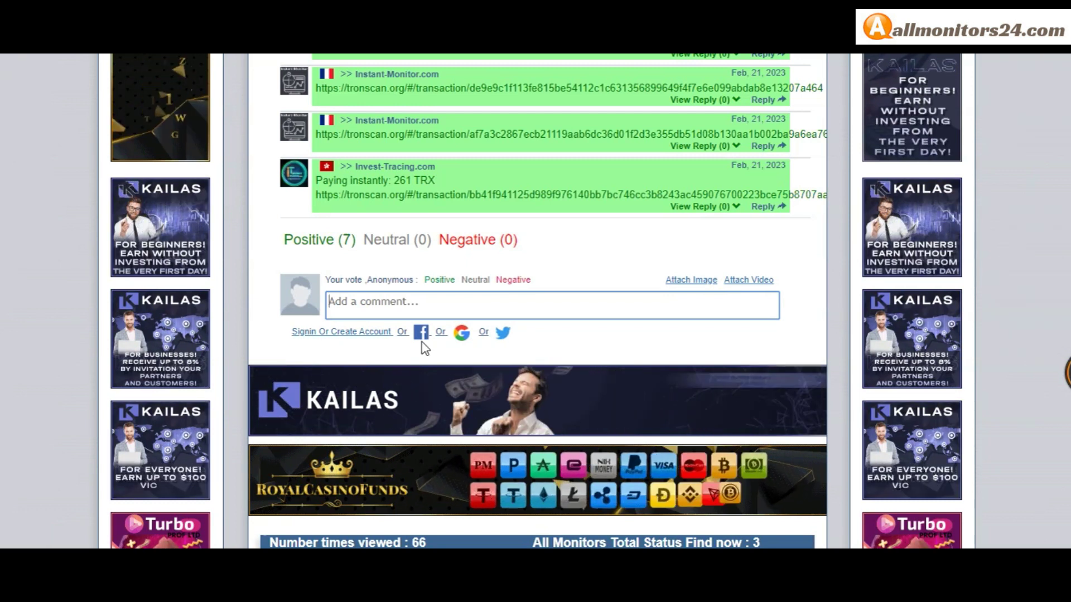
scroll(423, 348, up, 3)
scroll(429, 350, up, 4)
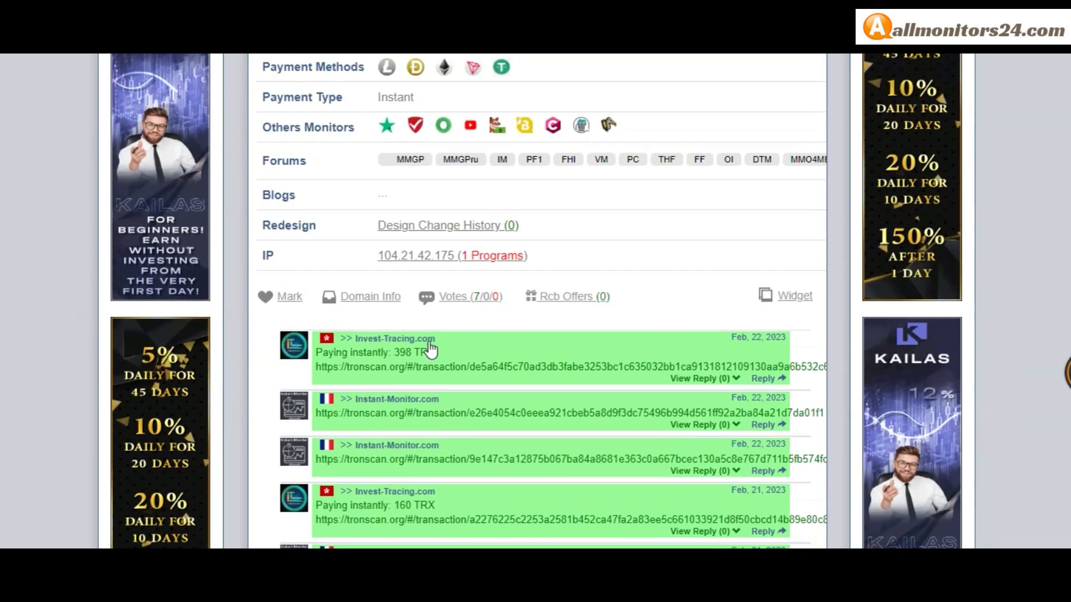
click(566, 297)
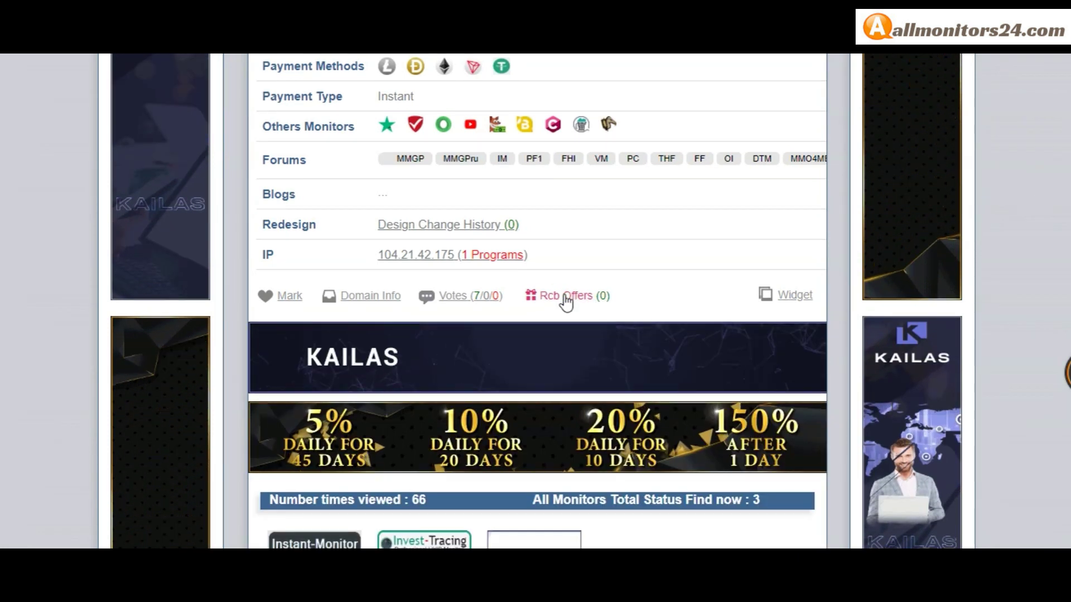
scroll(566, 301, down, 5)
scroll(361, 148, up, 3)
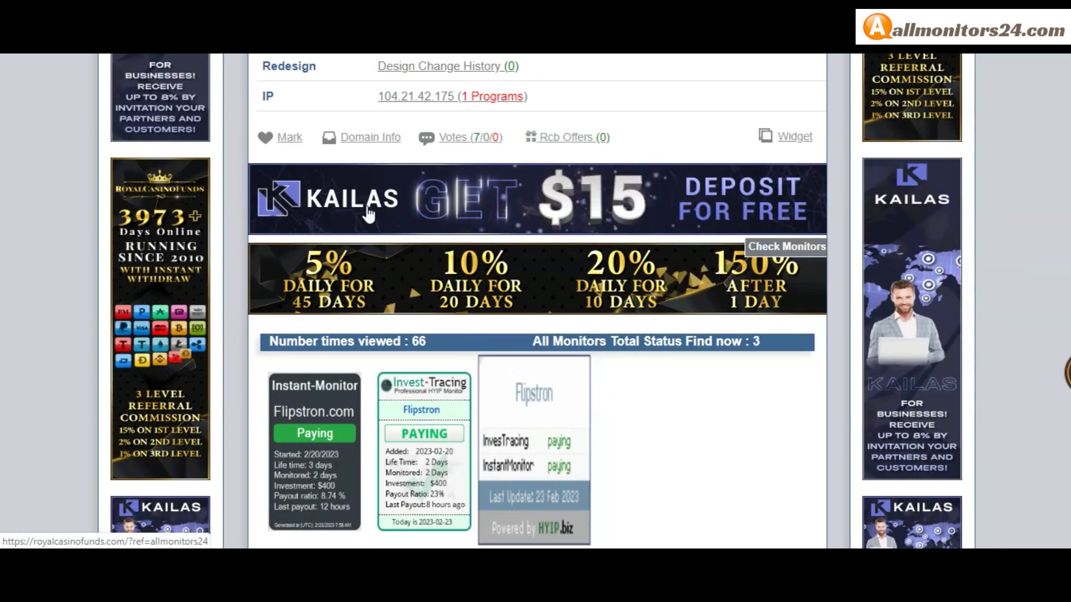
click(359, 148)
click(371, 144)
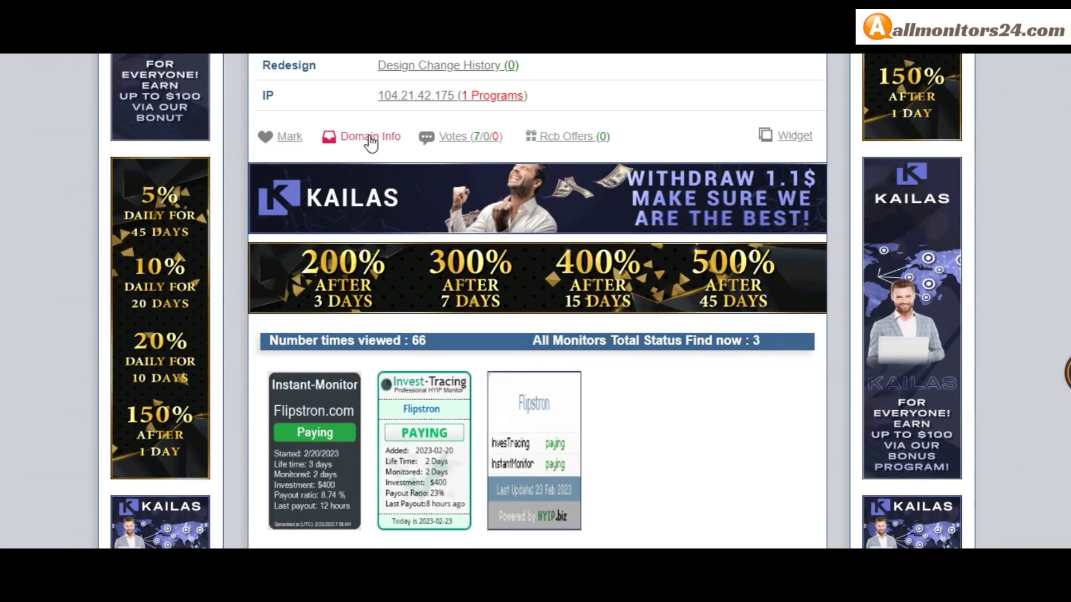
scroll(371, 144, down, 3)
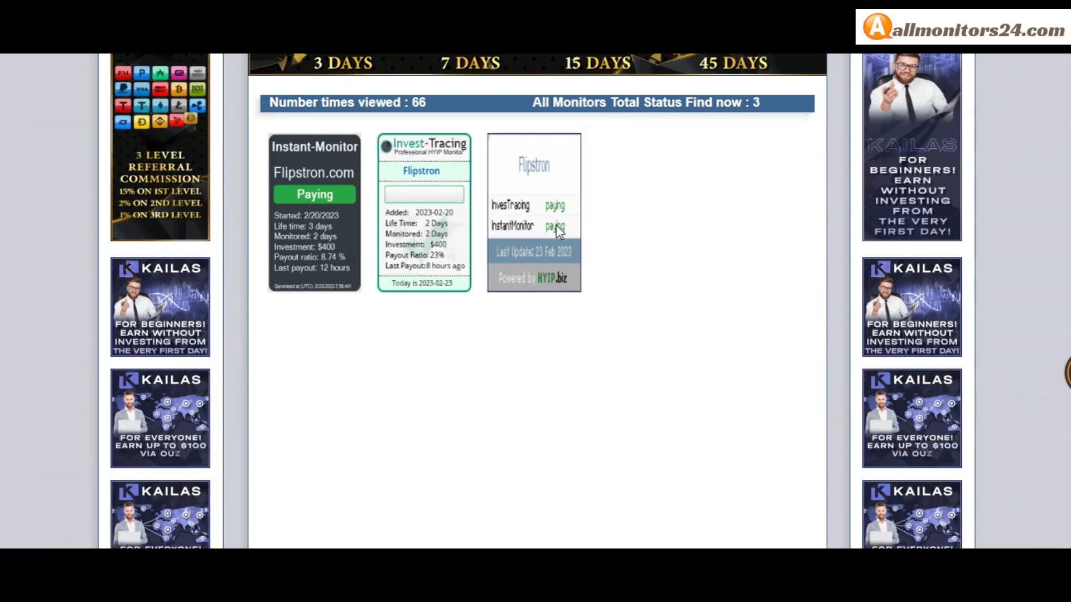
scroll(586, 251, up, 4)
scroll(481, 192, down, 4)
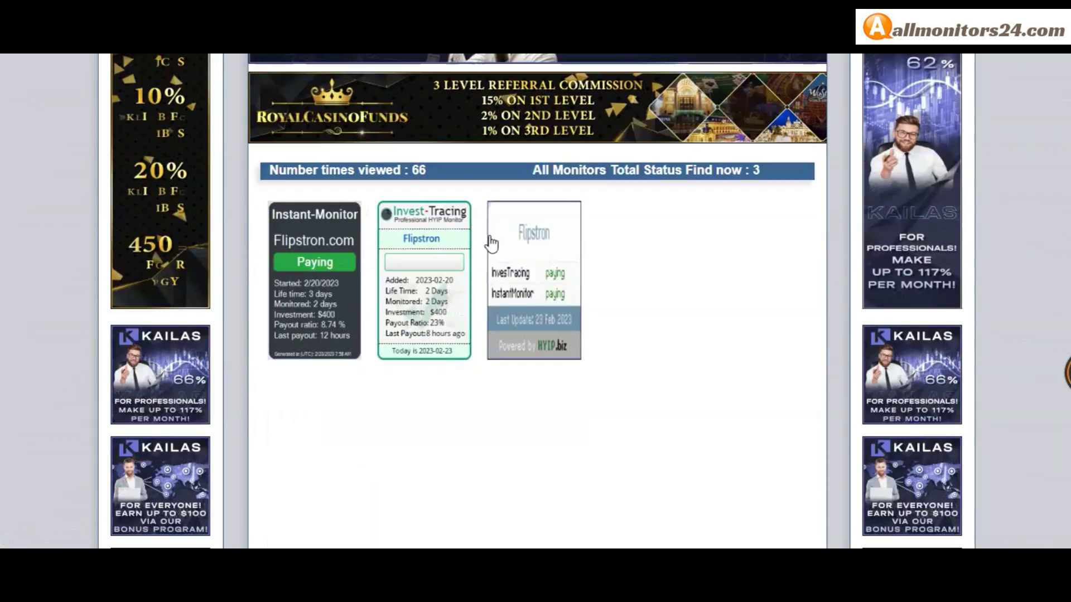
scroll(502, 251, up, 5)
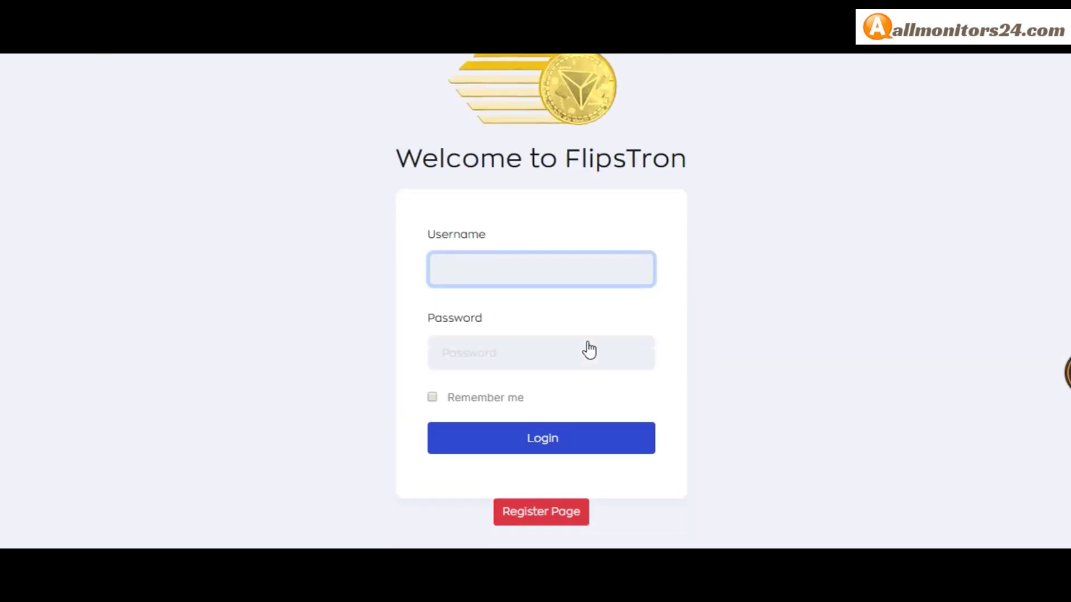
scroll(677, 409, up, 1)
scroll(636, 444, down, 1)
scroll(567, 441, up, 1)
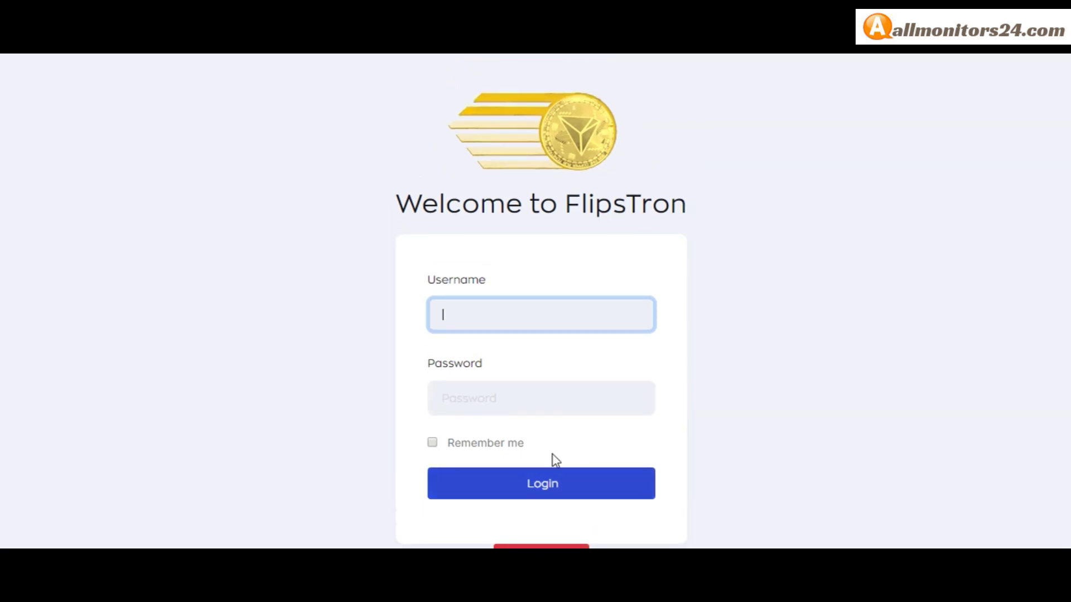